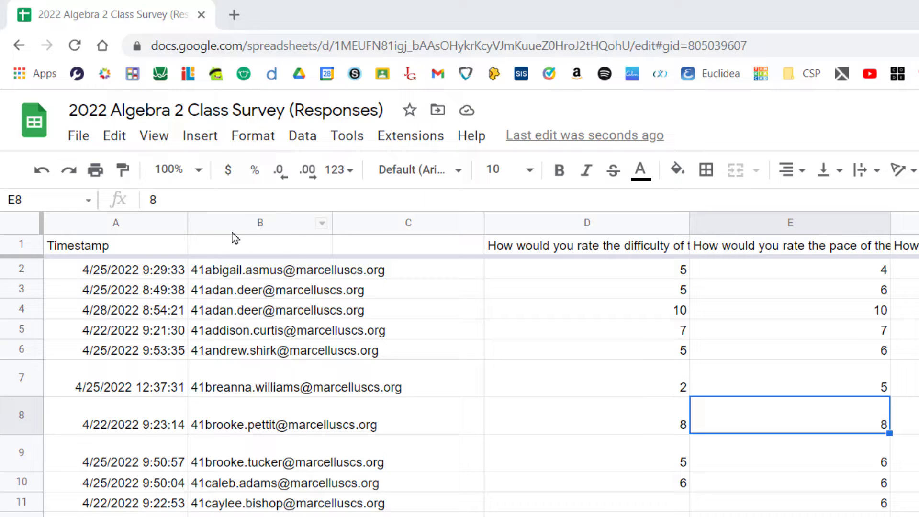
# - Hide columns A and B, which hold the response timestamps and student e-mail addresses
pyautogui.scroll(-5, 275, 302)
pyautogui.scroll(5, 275, 301)
pyautogui.click(136, 223)
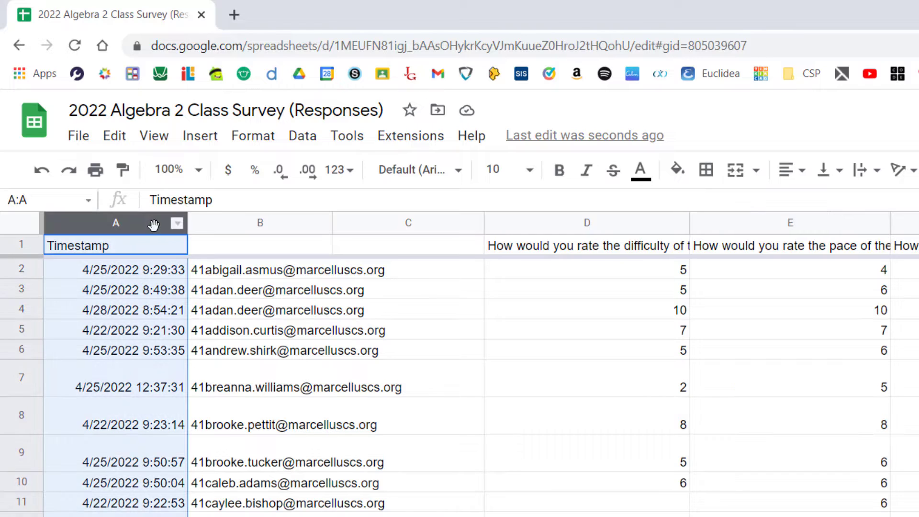
pyautogui.moveTo(135, 224); pyautogui.dragTo(247, 239)
pyautogui.click(181, 293)
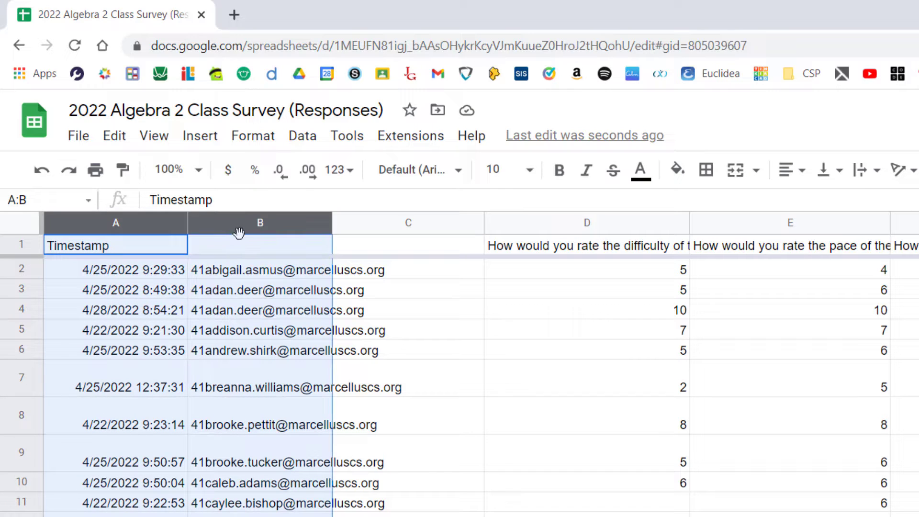
pyautogui.rightClick(246, 318)
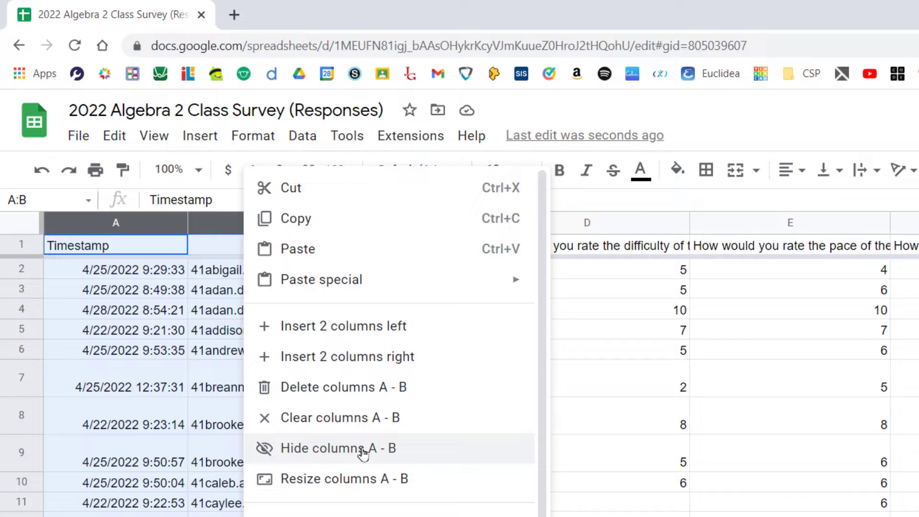
pyautogui.click(344, 449)
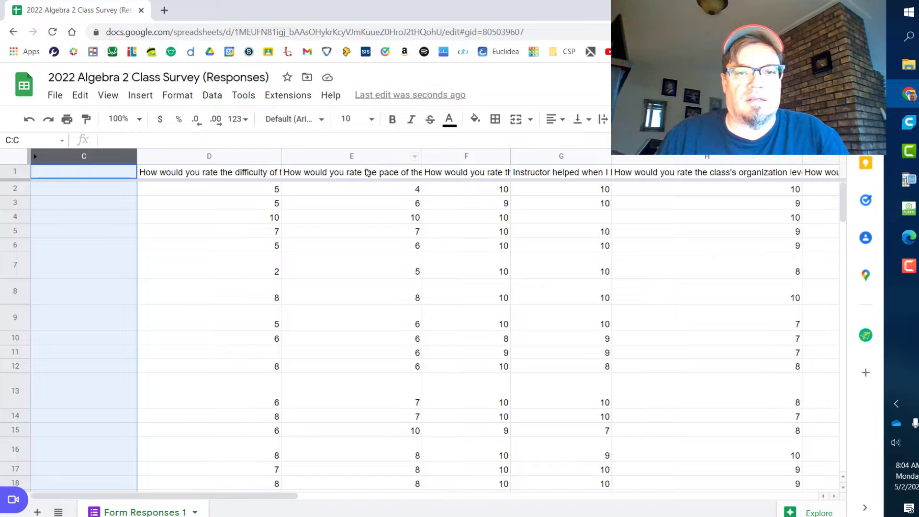
pyautogui.click(591, 194)
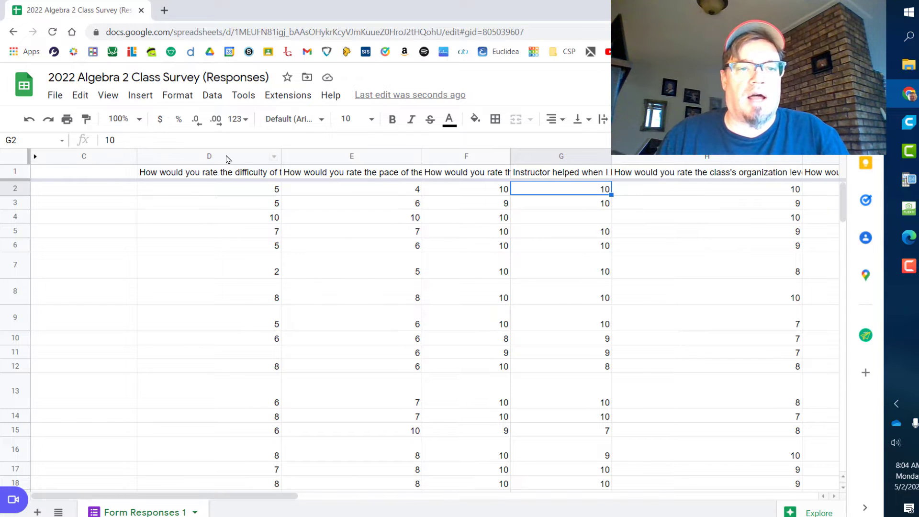
# - Unhide columns A and B and hide them again
pyautogui.click(36, 158)
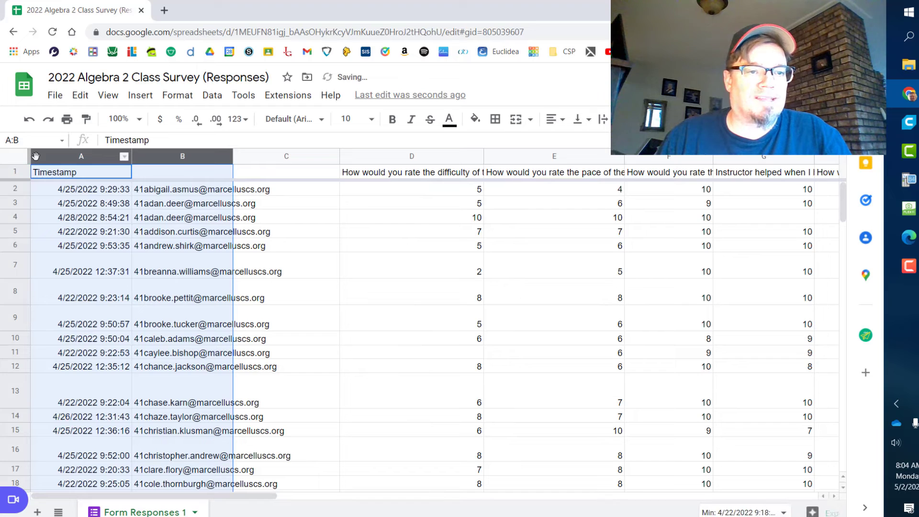
pyautogui.rightClick(180, 239)
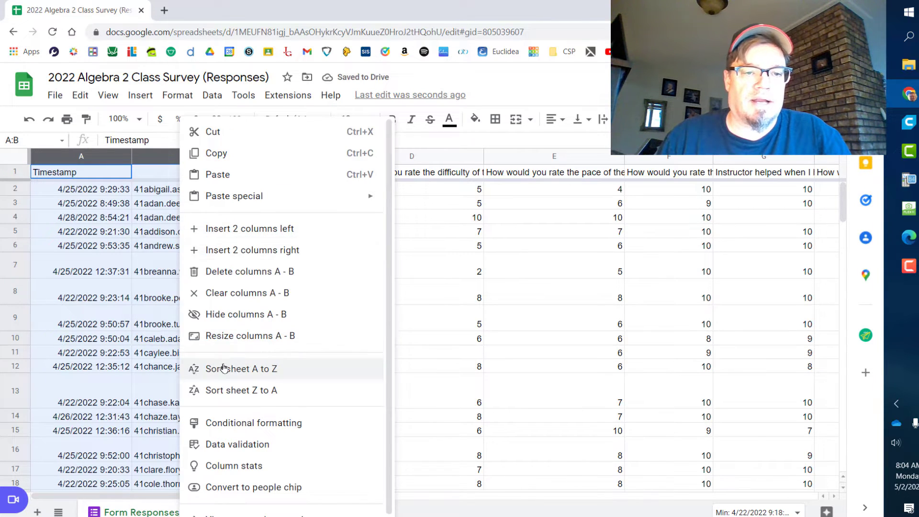
pyautogui.click(234, 311)
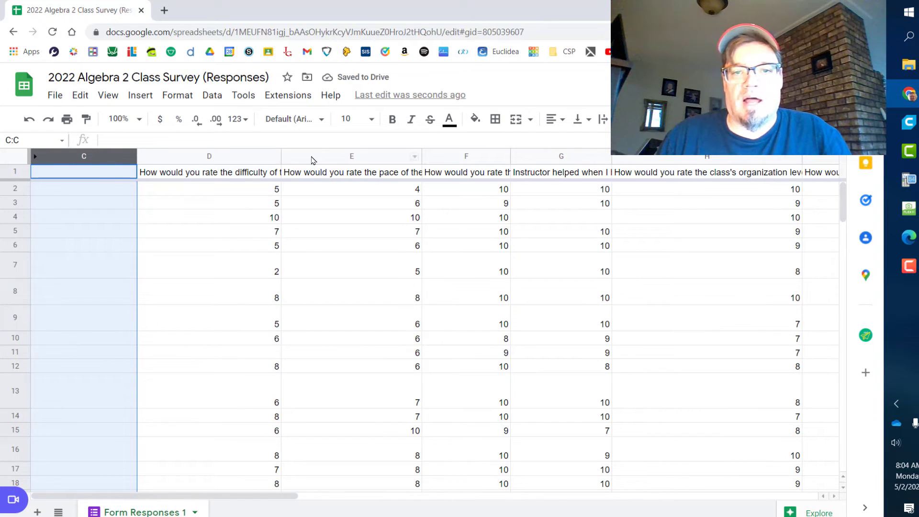
# - Hide columns E and F, starting with the class pace ratings
pyautogui.moveTo(343, 157); pyautogui.dragTo(414, 157)
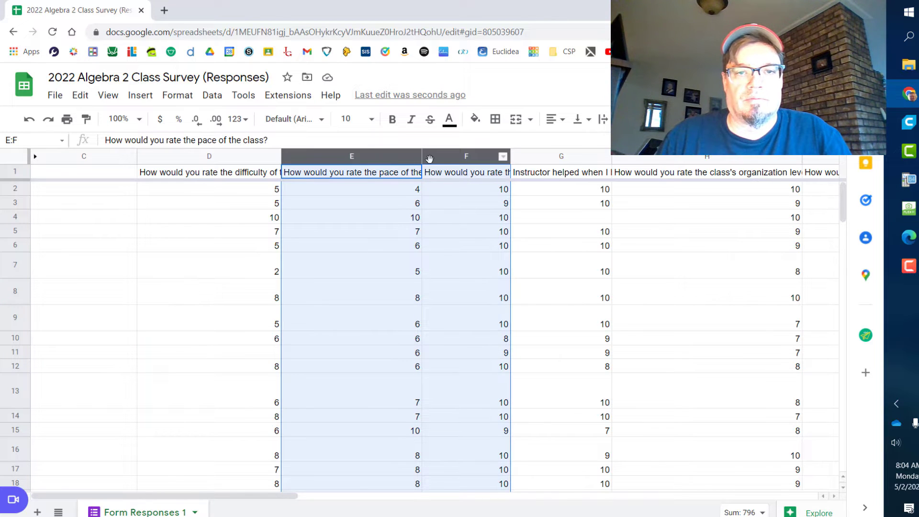
pyautogui.rightClick(448, 157)
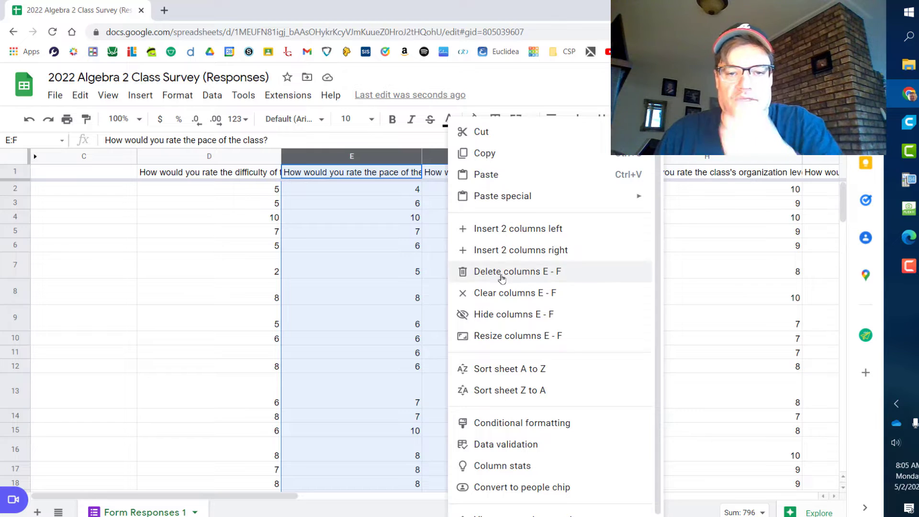
pyautogui.click(493, 315)
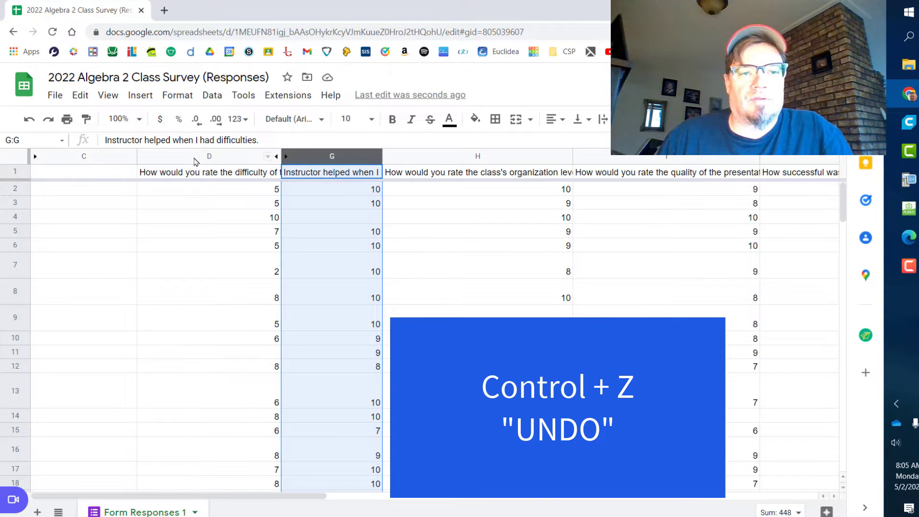
# - Copy columns D through G, from class difficulty to instructor help, and paste them into a new sheet starting at cell A1
pyautogui.moveTo(196, 158); pyautogui.dragTo(307, 157)
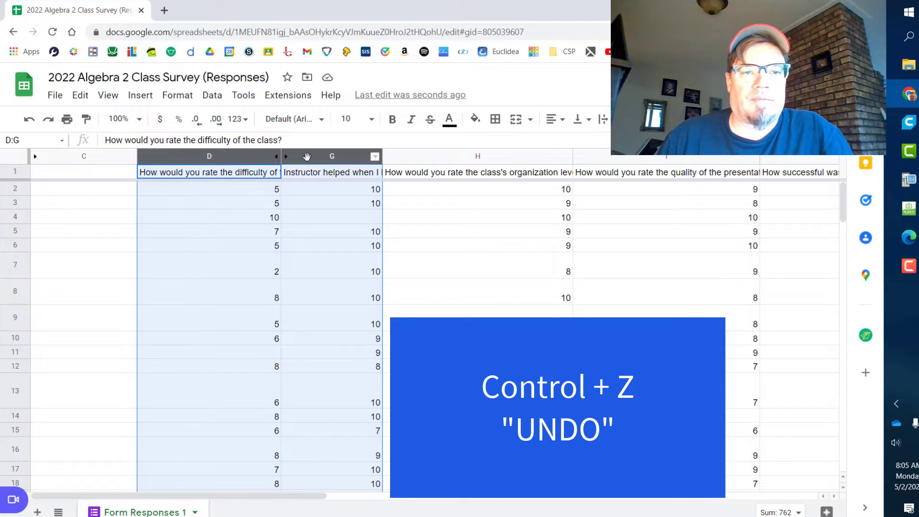
pyautogui.rightClick(307, 157)
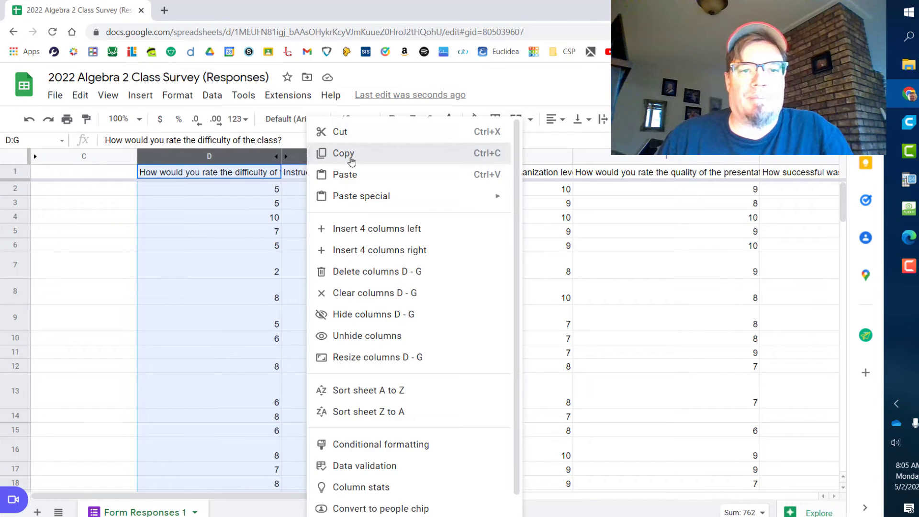
pyautogui.click(351, 159)
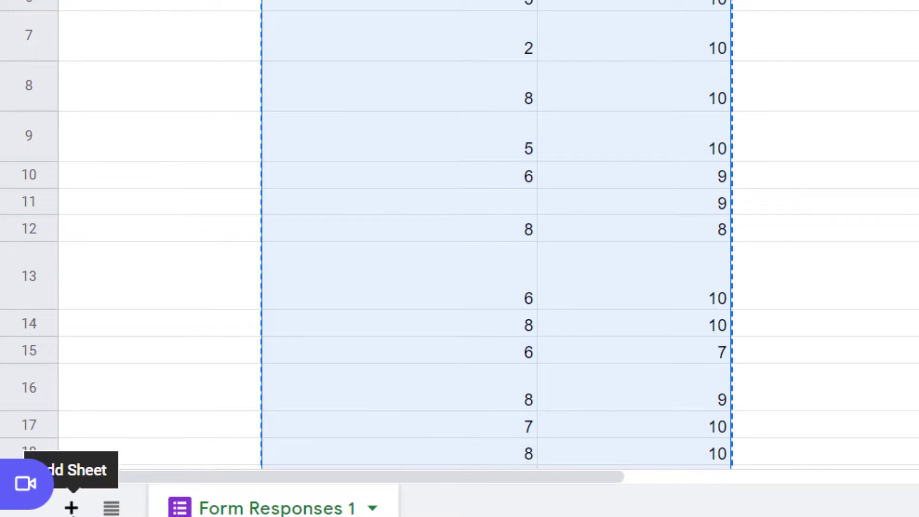
pyautogui.click(71, 508)
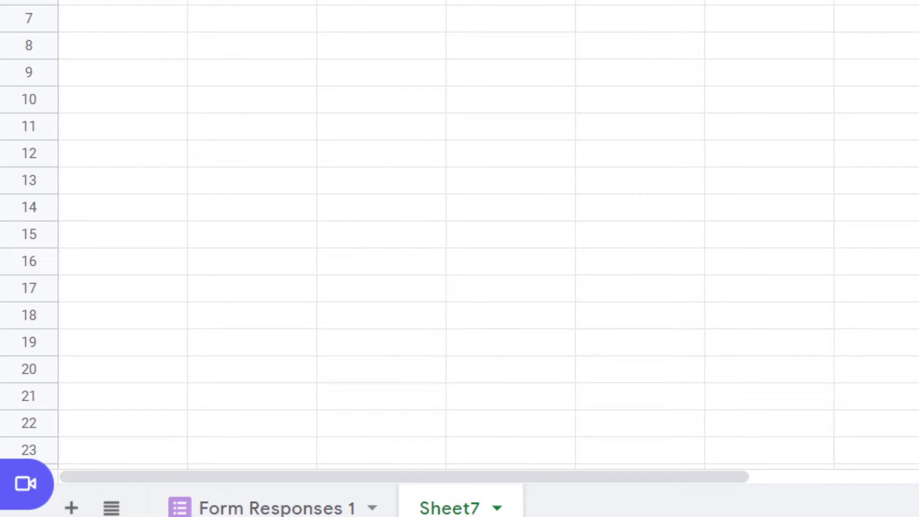
pyautogui.rightClick(80, 180)
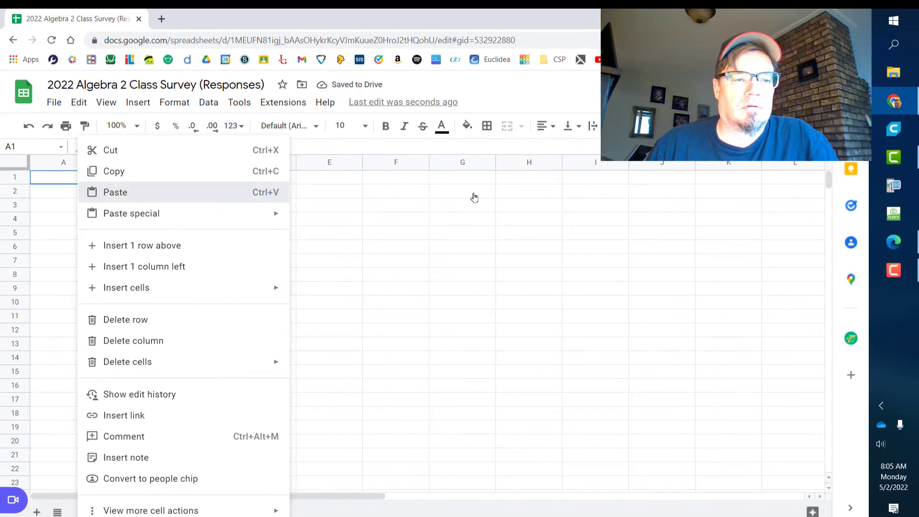
pyautogui.hotkey('ctrl', 'v')
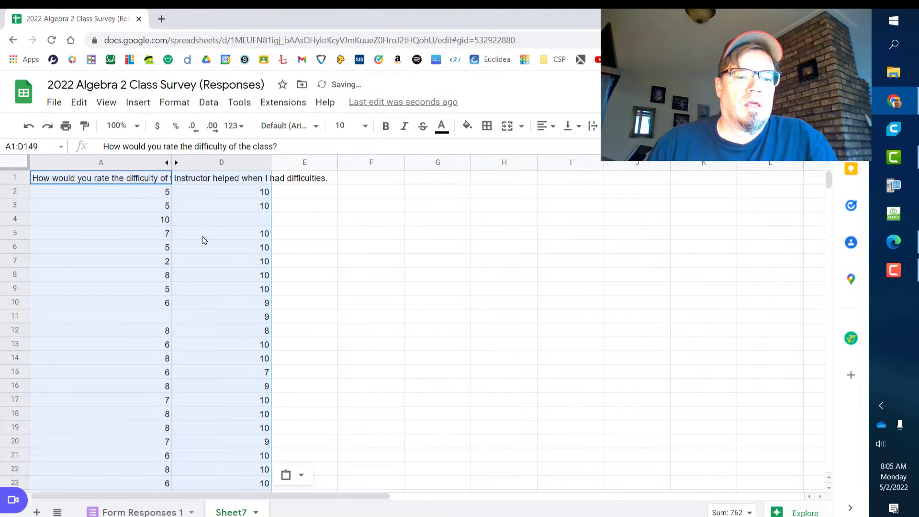
pyautogui.click(240, 234)
pyautogui.scroll(-14, 240, 234)
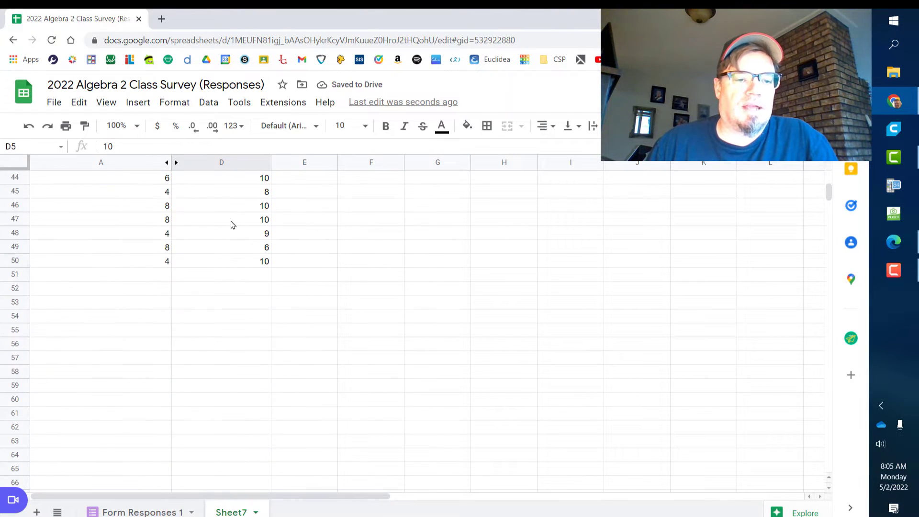
pyautogui.scroll(10, 232, 224)
pyautogui.scroll(4, 233, 224)
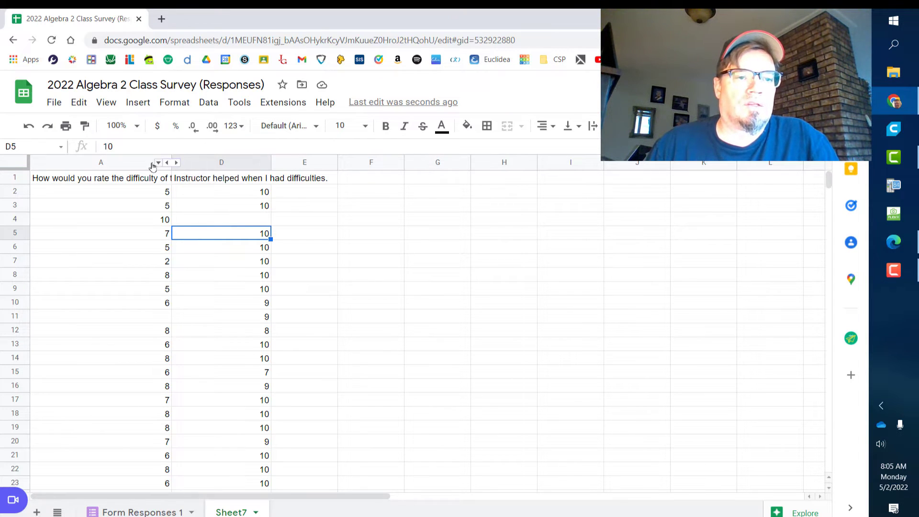
# - Sort the new sheet A to Z by the class difficulty ratings in column A and check the order down to the last rows
pyautogui.click(114, 162)
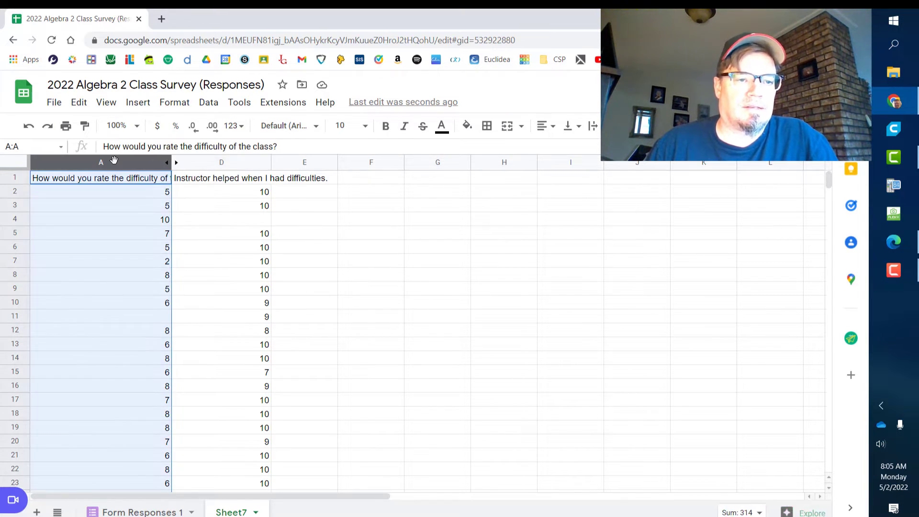
pyautogui.rightClick(114, 159)
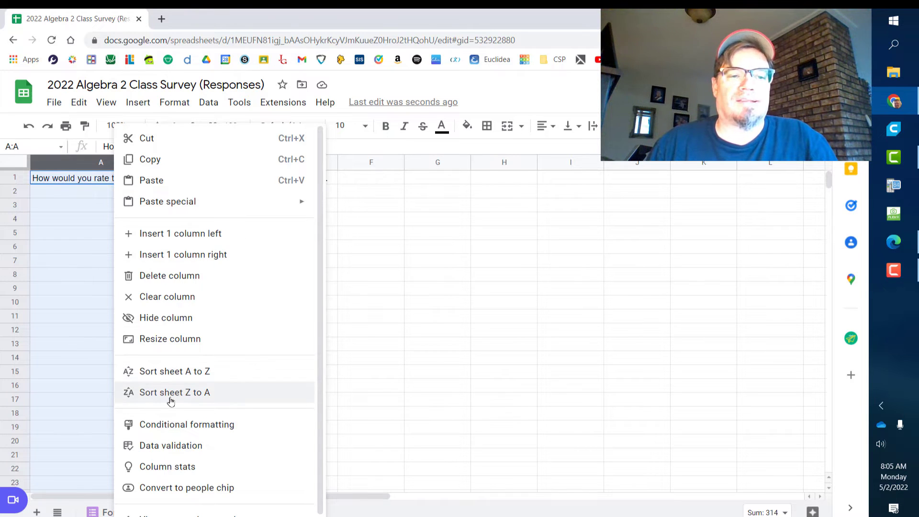
pyautogui.click(186, 373)
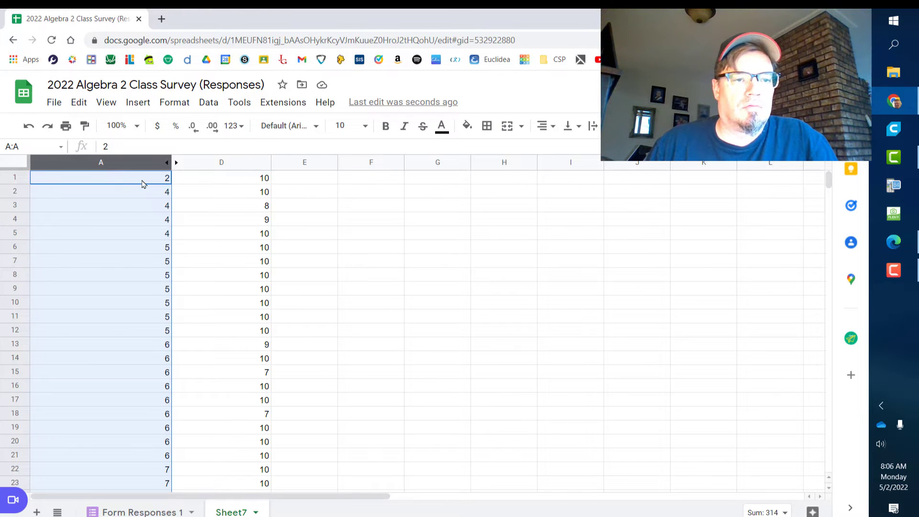
pyautogui.click(228, 184)
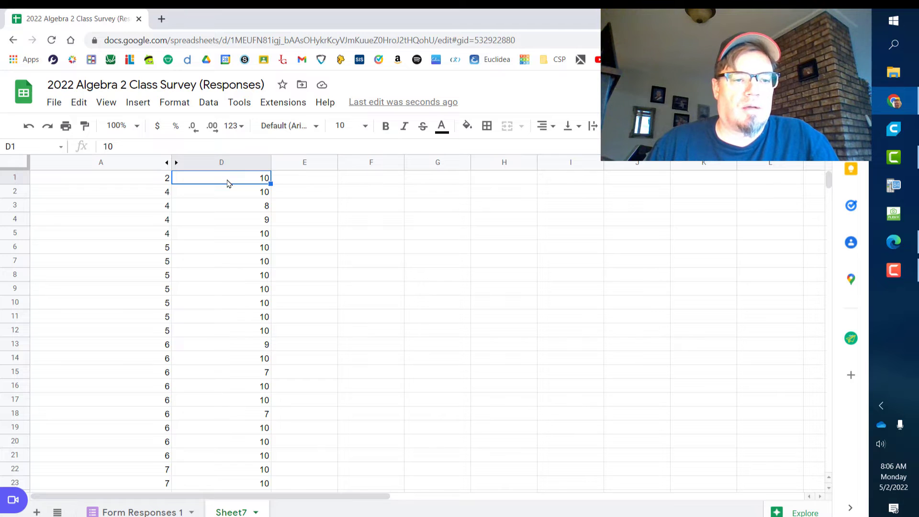
pyautogui.scroll(-8, 138, 256)
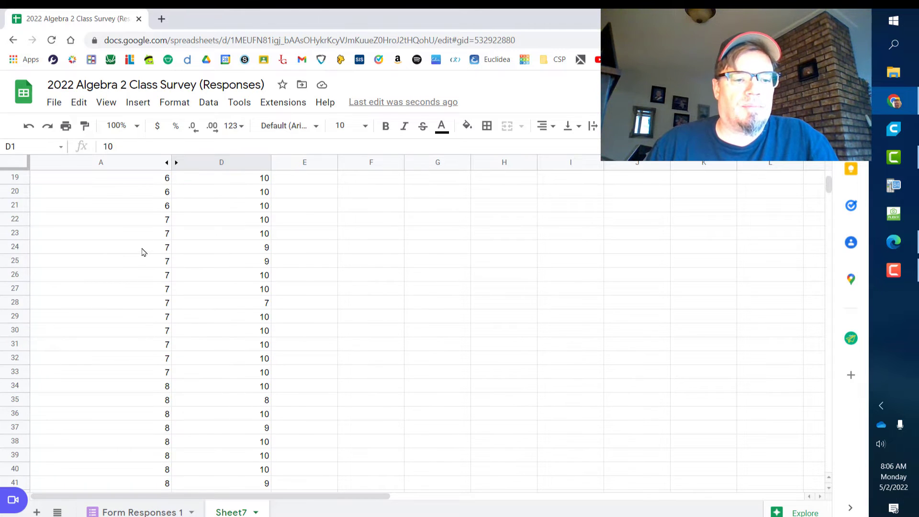
pyautogui.scroll(-2, 143, 252)
pyautogui.scroll(1, 143, 253)
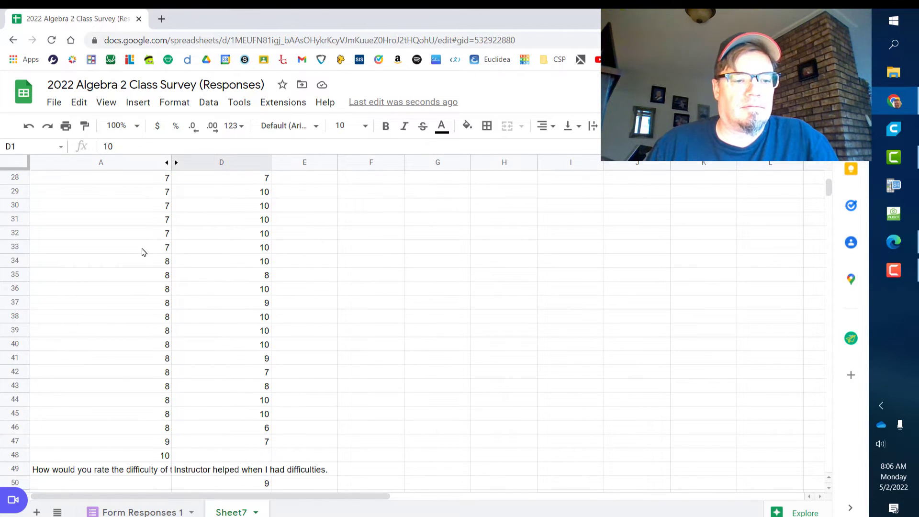
# - Select the question header row at row 49 and undo the A to Z sort of the sheet
pyautogui.click(18, 469)
pyautogui.rightClick(18, 469)
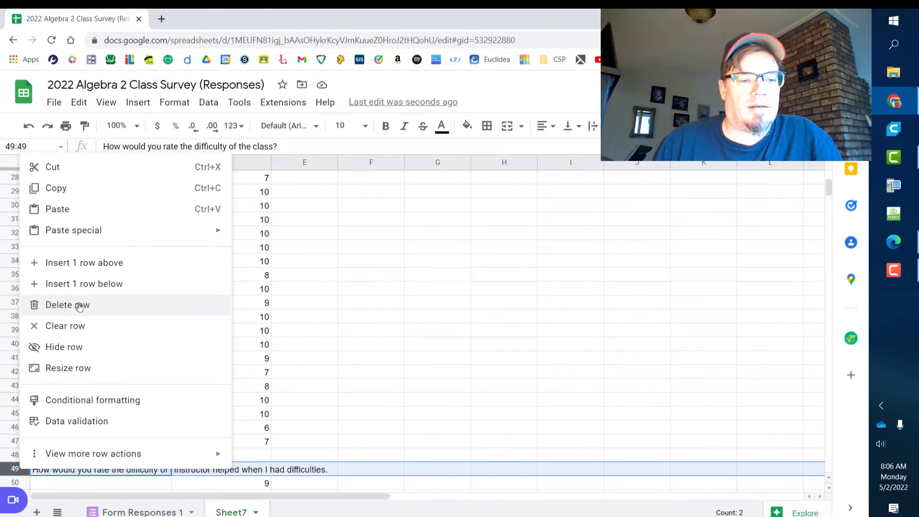
pyautogui.click(296, 417)
pyautogui.click(236, 472)
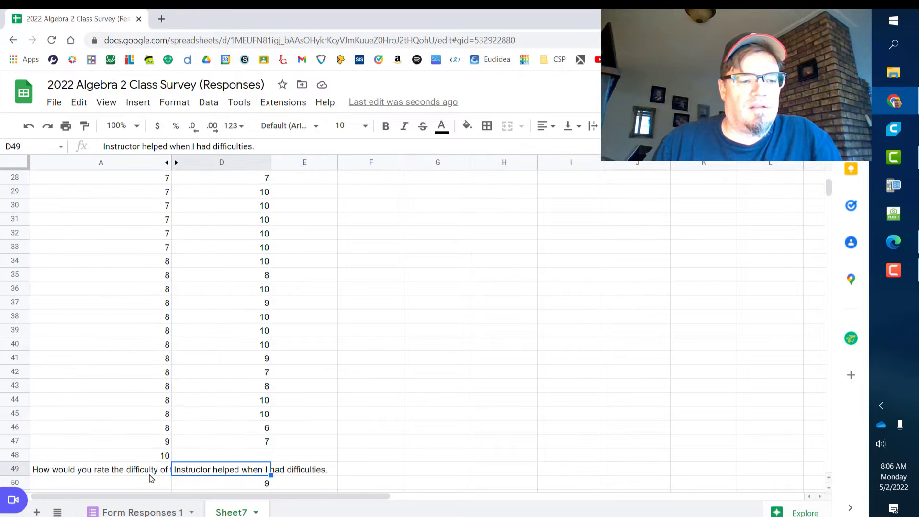
pyautogui.click(17, 469)
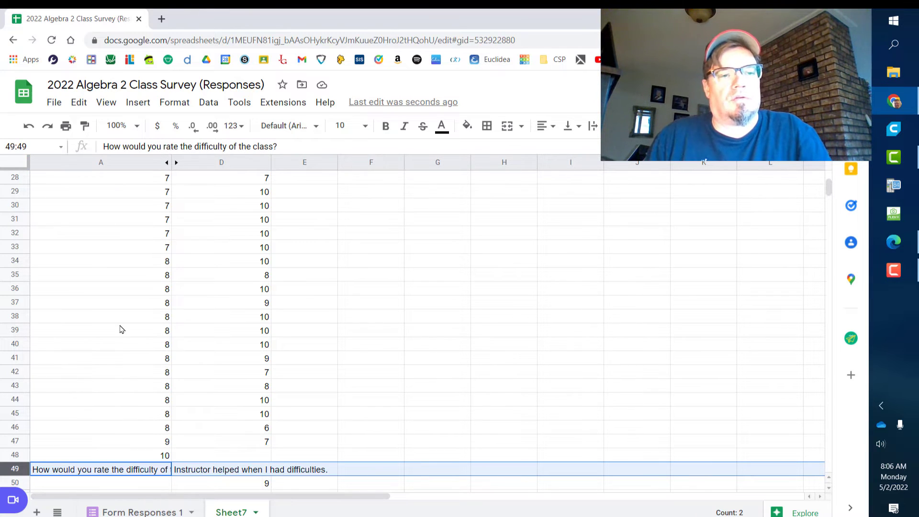
pyautogui.hotkey('ctrl', 'z')
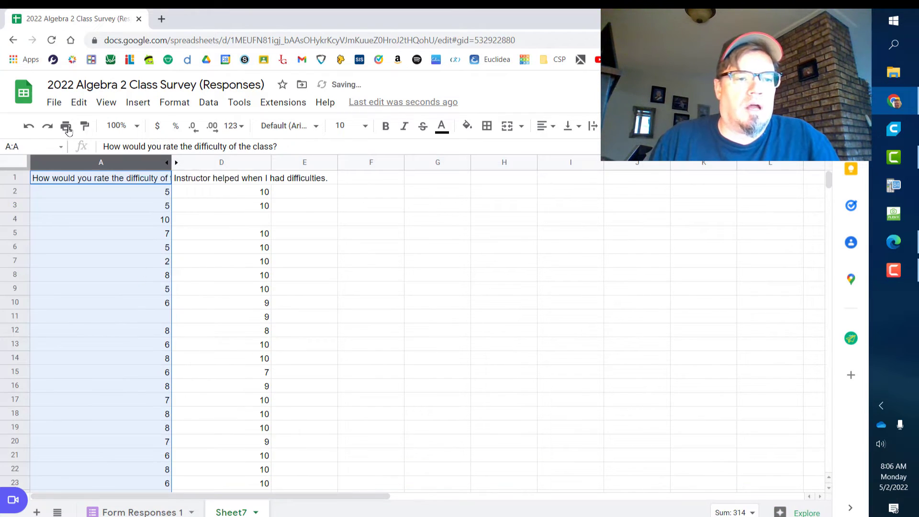
# - Freeze row 1 with the question headers and sort the sheet A to Z by the class difficulty ratings in column A
pyautogui.click(13, 183)
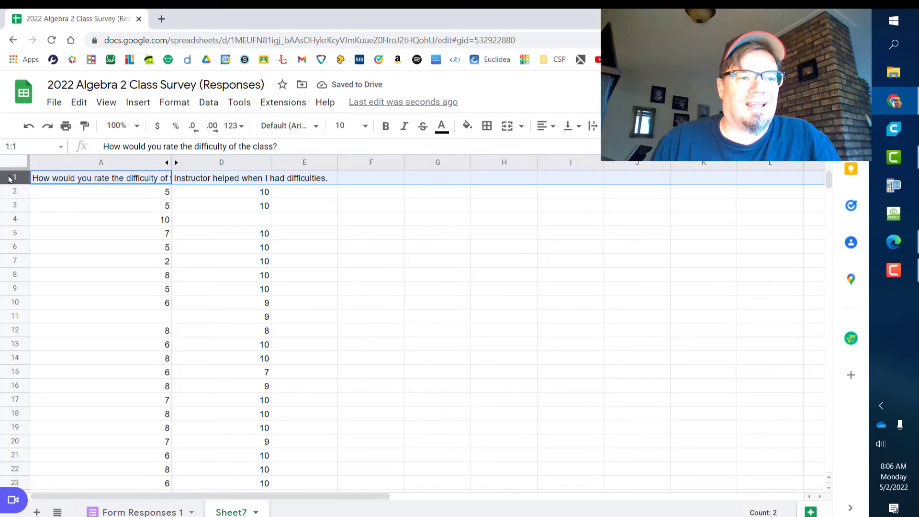
pyautogui.click(166, 102)
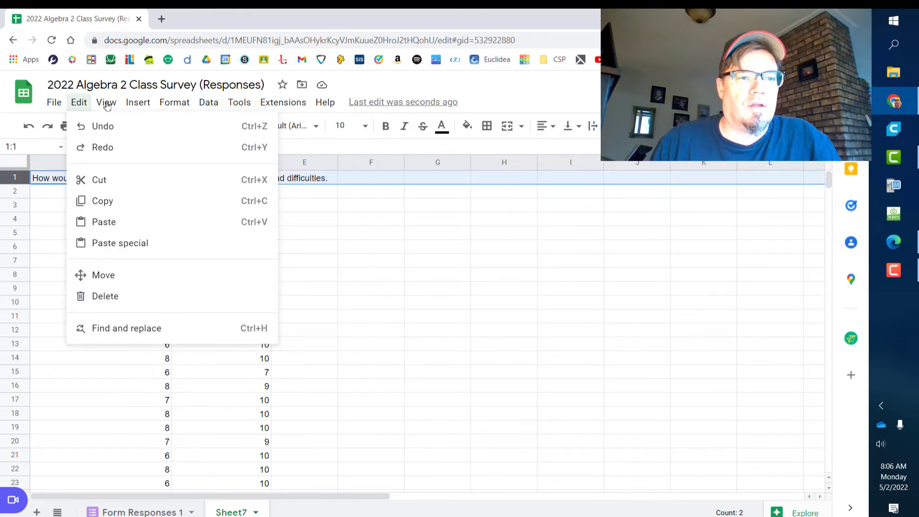
pyautogui.moveTo(106, 105)
pyautogui.moveTo(297, 151)
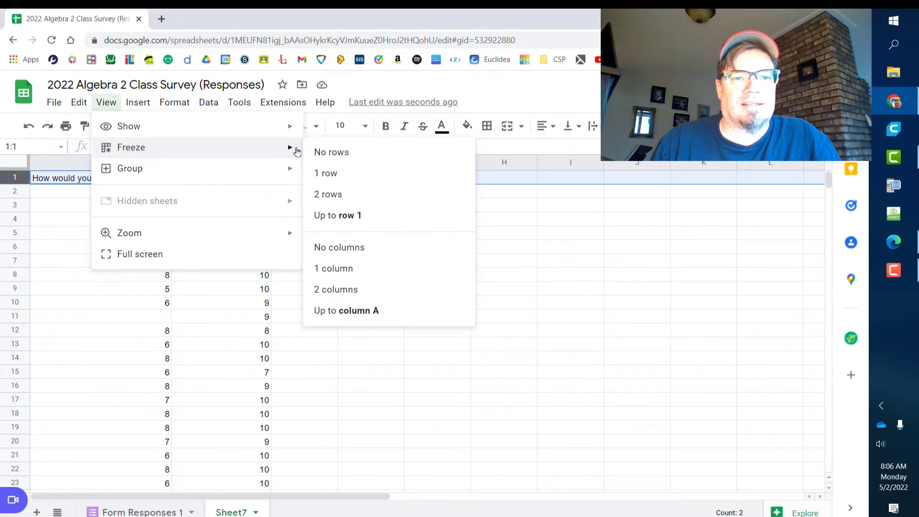
pyautogui.click(339, 175)
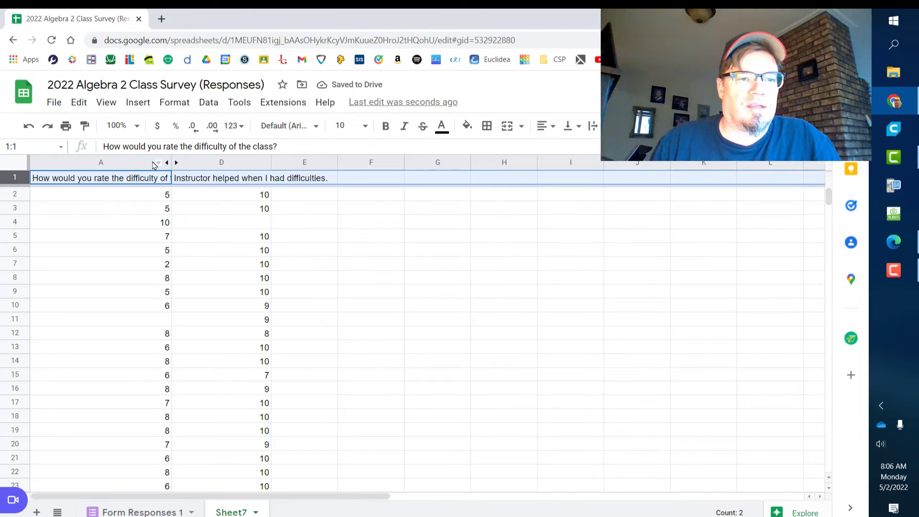
pyautogui.click(157, 164)
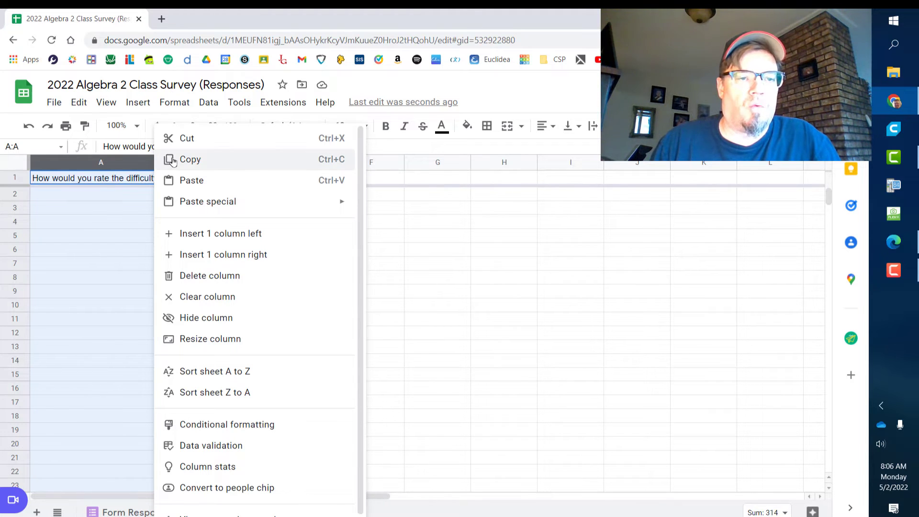
pyautogui.click(216, 372)
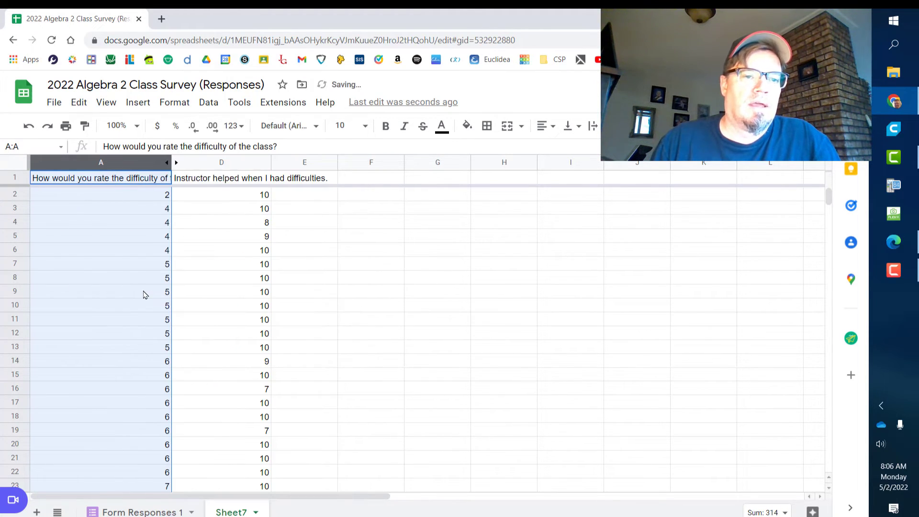
# - Clear the two incomplete responses at the end of the sorted data, in cells A49:D50
pyautogui.click(232, 263)
pyautogui.scroll(-6, 140, 197)
pyautogui.scroll(-1, 140, 198)
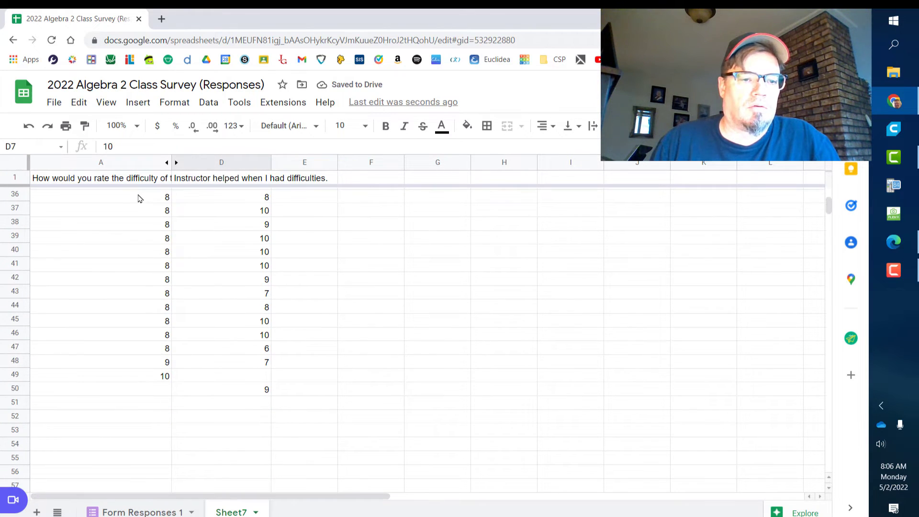
pyautogui.scroll(2, 139, 198)
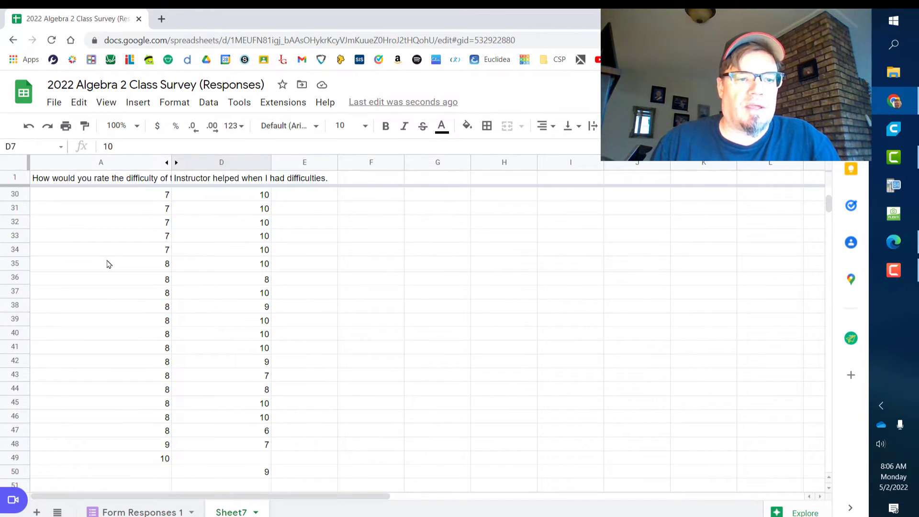
pyautogui.moveTo(109, 269); pyautogui.dragTo(222, 457)
pyautogui.scroll(-2, 199, 425)
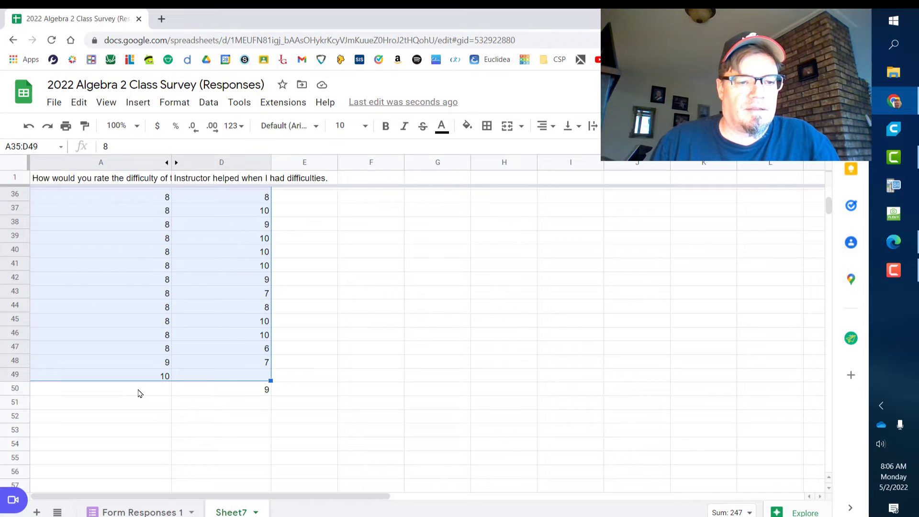
pyautogui.moveTo(208, 392); pyautogui.dragTo(211, 392)
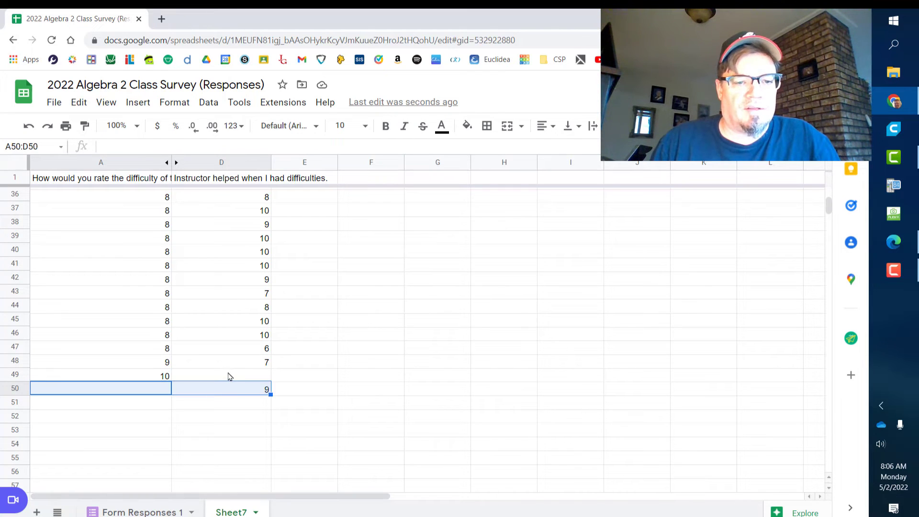
pyautogui.click(224, 376)
pyautogui.moveTo(128, 377); pyautogui.dragTo(218, 396)
pyautogui.press('Delete')
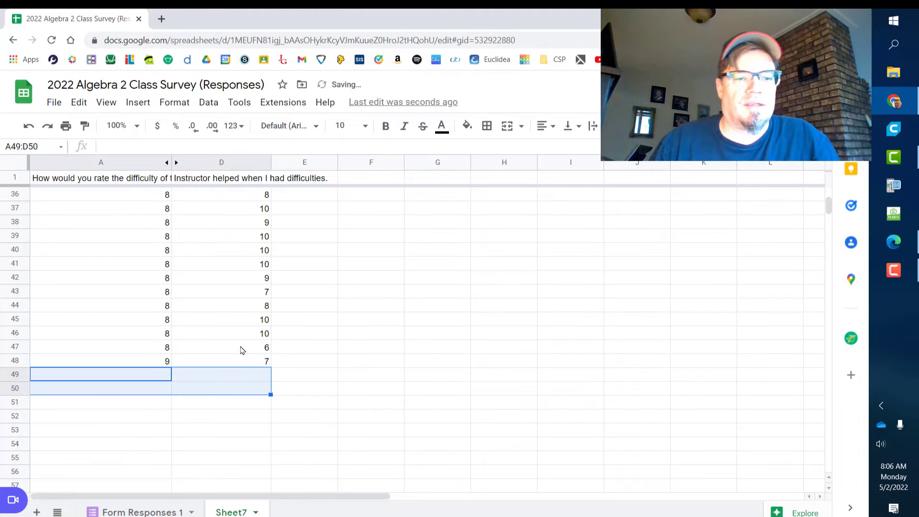
# - Copy the instructor help ratings given by respondents who rated difficulty 8 or higher, D35:D48, and paste them starting at cell H31
pyautogui.scroll(5, 230, 311)
pyautogui.scroll(-3, 230, 311)
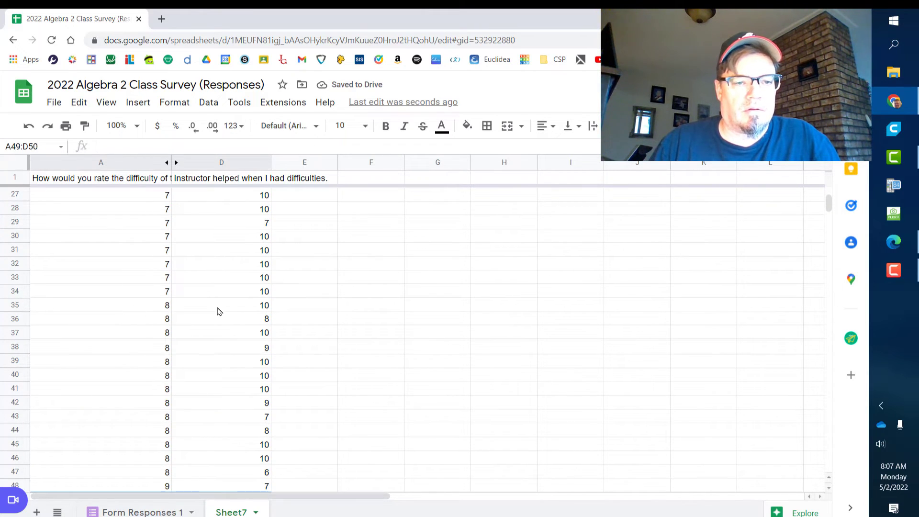
pyautogui.moveTo(120, 305); pyautogui.dragTo(222, 310)
pyautogui.scroll(-1, 437, 300)
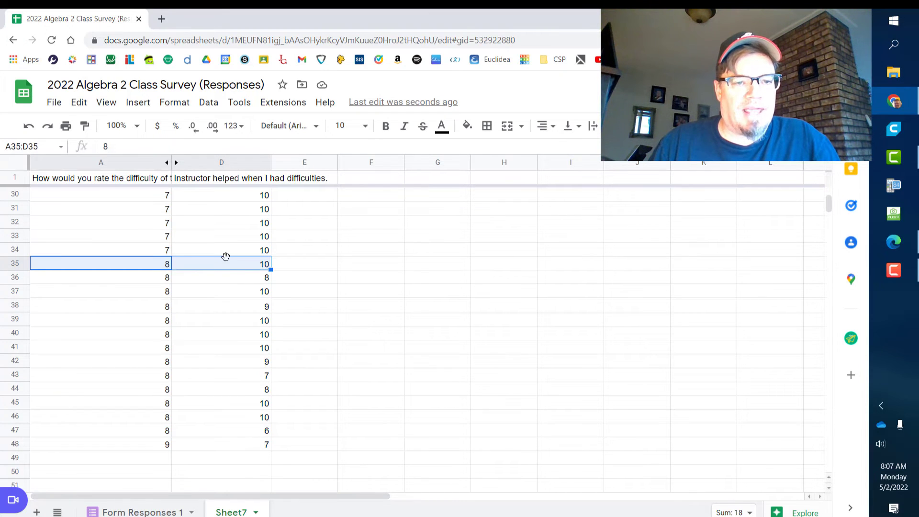
pyautogui.click(354, 268)
pyautogui.click(236, 264)
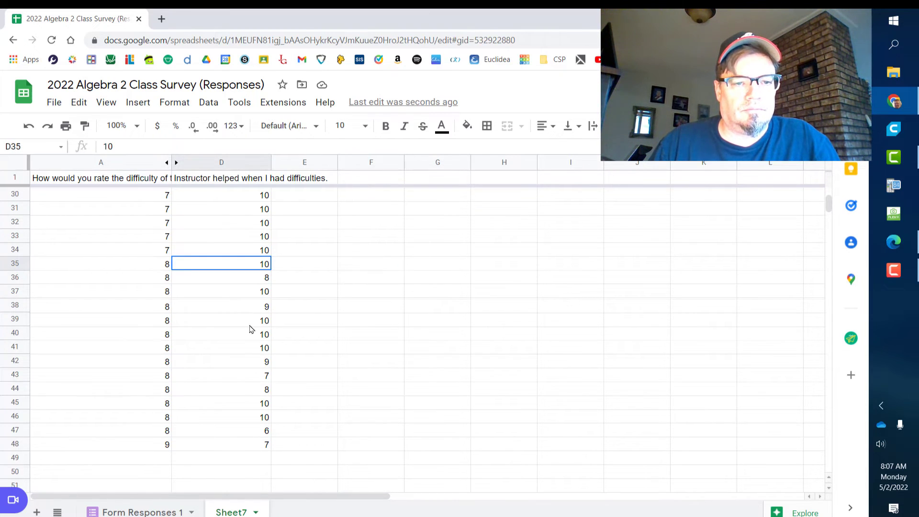
pyautogui.moveTo(251, 329); pyautogui.dragTo(252, 452)
pyautogui.rightClick(232, 353)
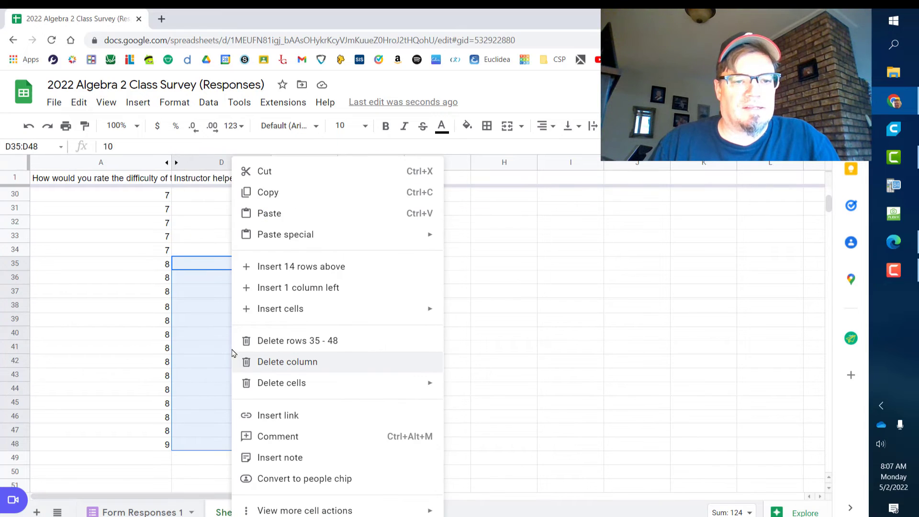
pyautogui.click(268, 192)
pyautogui.click(511, 214)
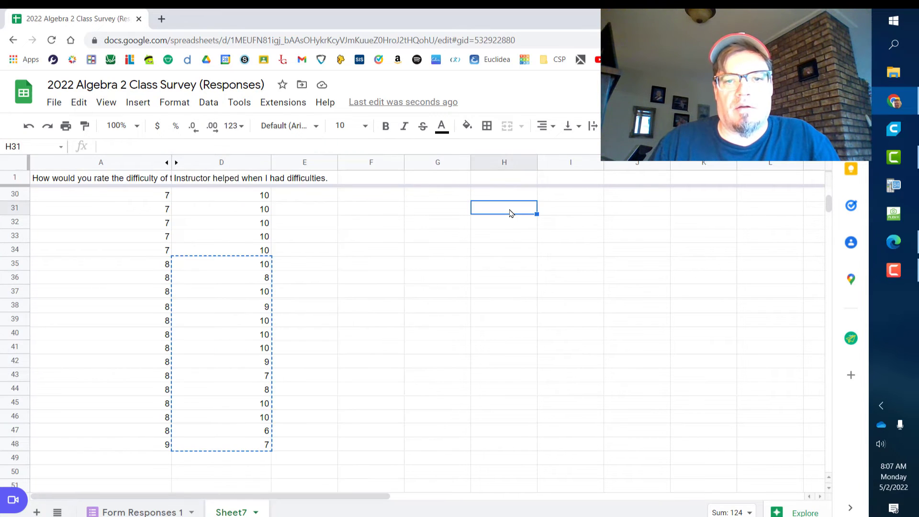
pyautogui.rightClick(512, 214)
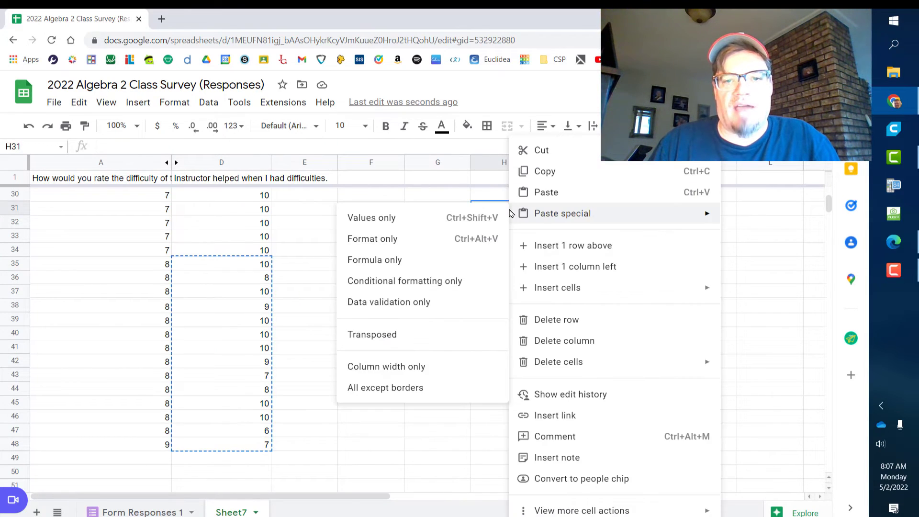
pyautogui.click(546, 192)
# - Calculate the average of the copied high-difficulty group's ratings in cell H46 with =AVERAGE(H31:H44)
pyautogui.click(477, 420)
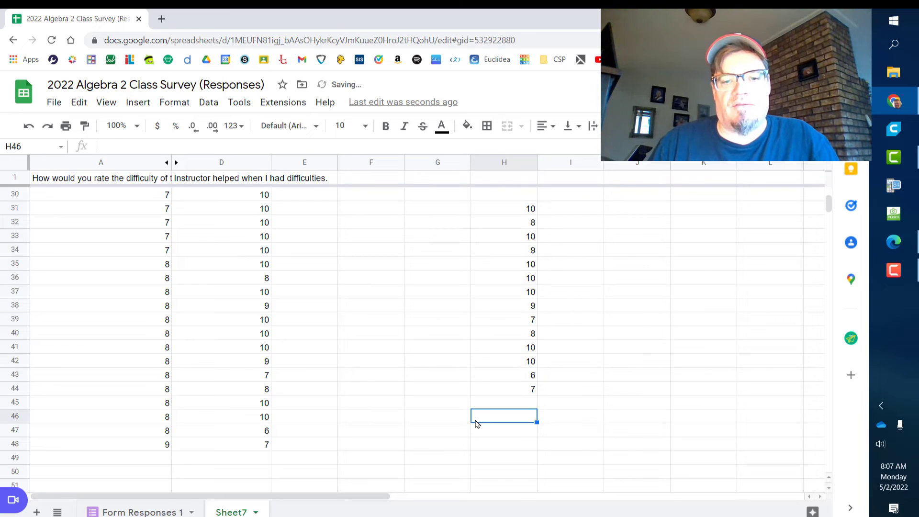
pyautogui.write('=average')
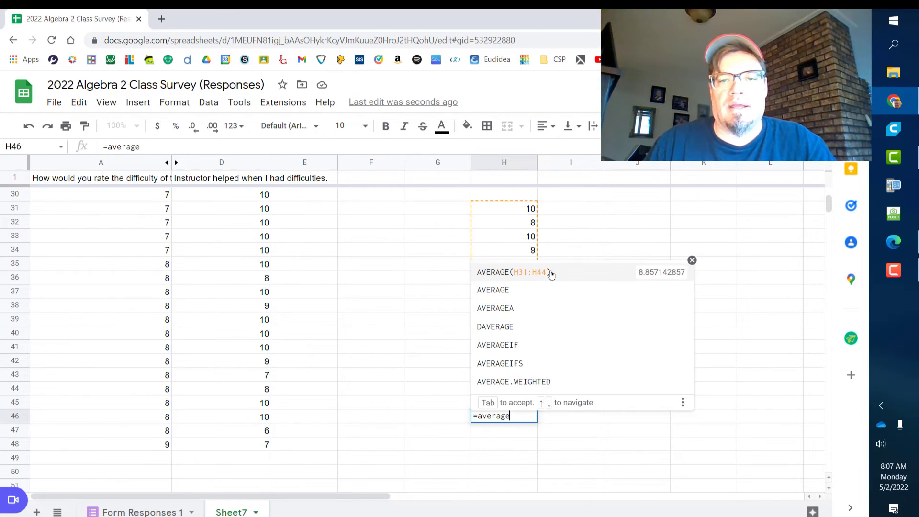
pyautogui.click(551, 273)
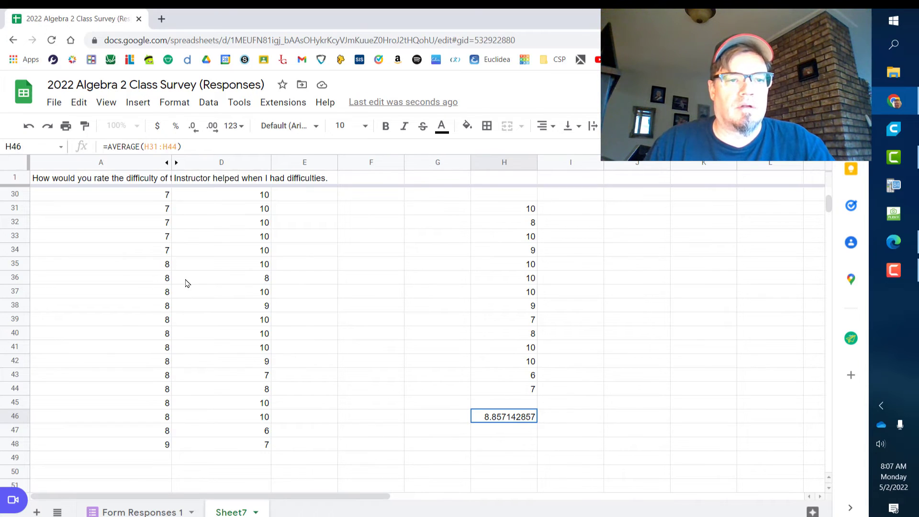
# - Copy the instructor help ratings given by respondents who rated difficulty 5 or lower, D2:D13, and paste them starting at cell J31
pyautogui.scroll(9, 187, 283)
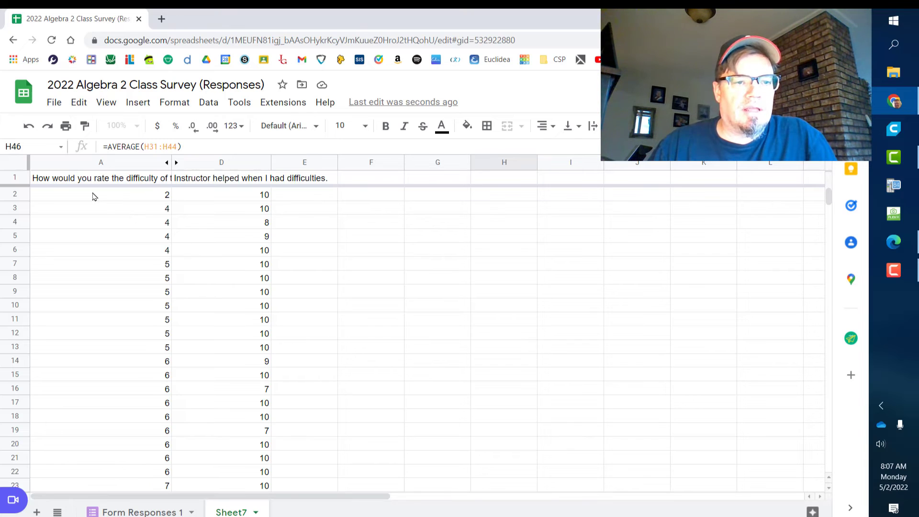
pyautogui.moveTo(94, 197); pyautogui.dragTo(242, 211)
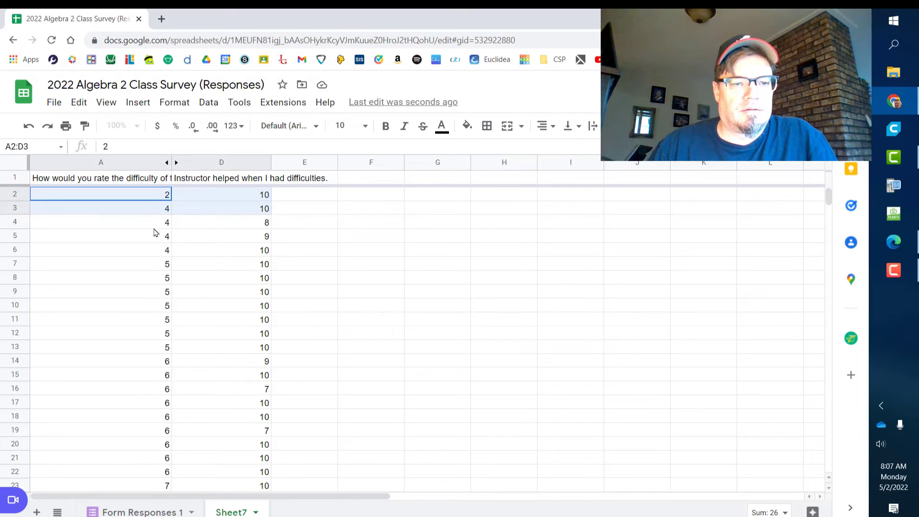
pyautogui.moveTo(155, 232); pyautogui.dragTo(240, 348)
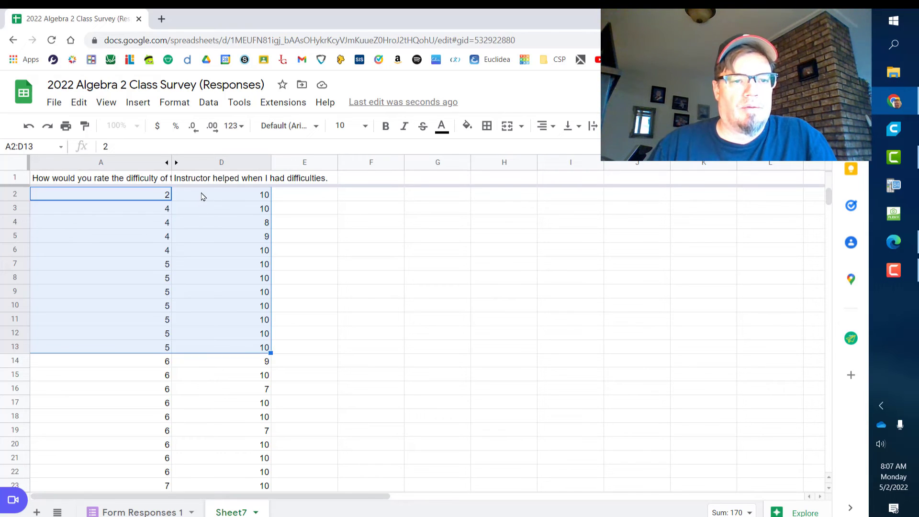
pyautogui.moveTo(203, 194); pyautogui.dragTo(209, 349)
pyautogui.rightClick(209, 276)
pyautogui.click(242, 192)
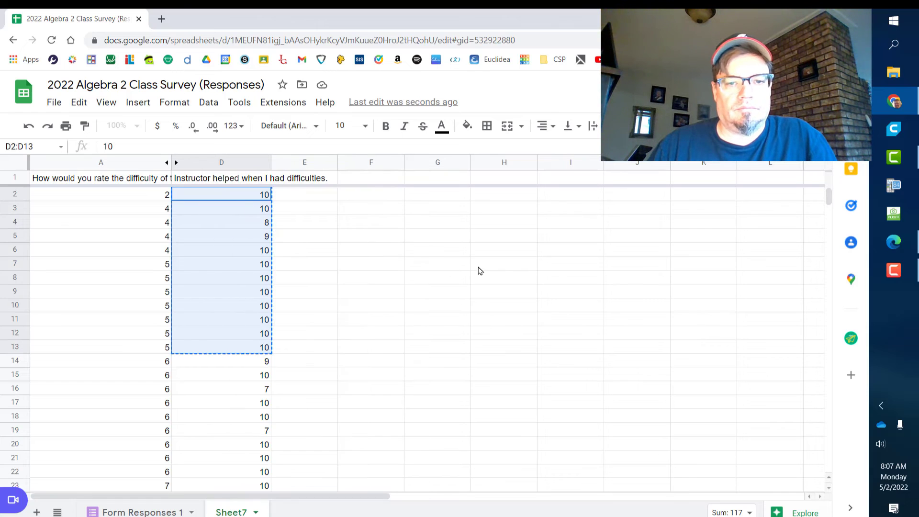
pyautogui.scroll(-6, 480, 269)
pyautogui.scroll(-3, 496, 272)
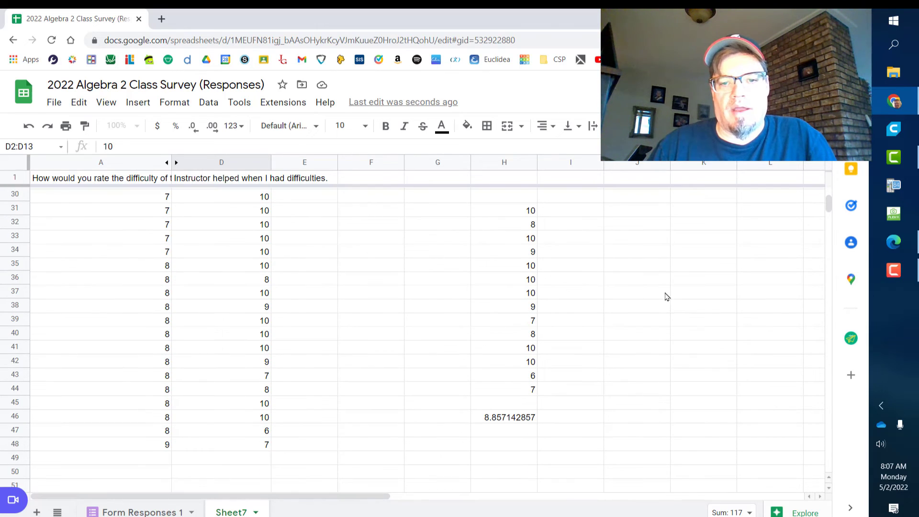
pyautogui.click(651, 213)
pyautogui.rightClick(651, 213)
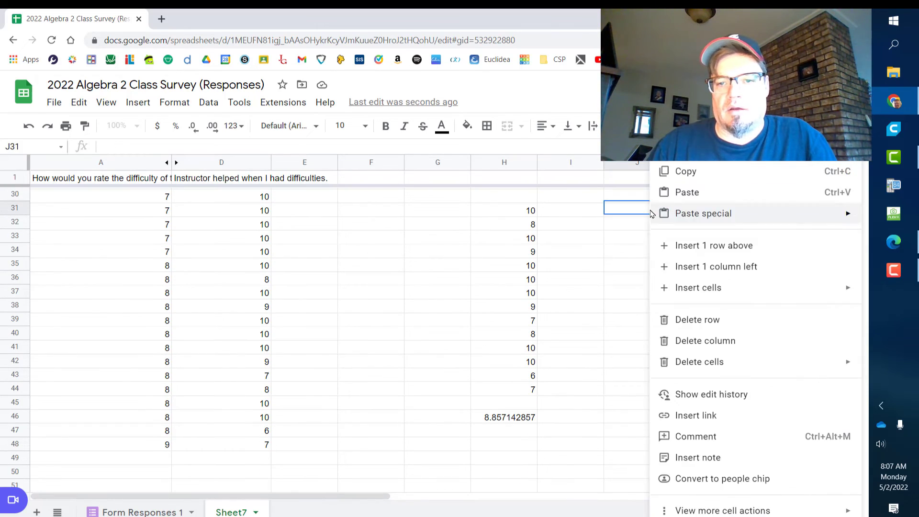
pyautogui.click(675, 192)
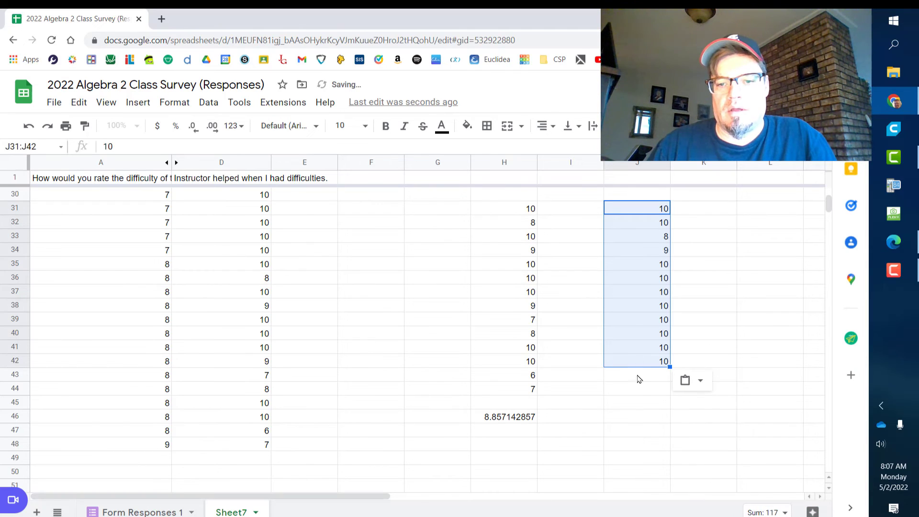
# - Calculate the average of the copied low-difficulty group's ratings in cell J46 with =AVERAGE(J31:J44)
pyautogui.click(626, 423)
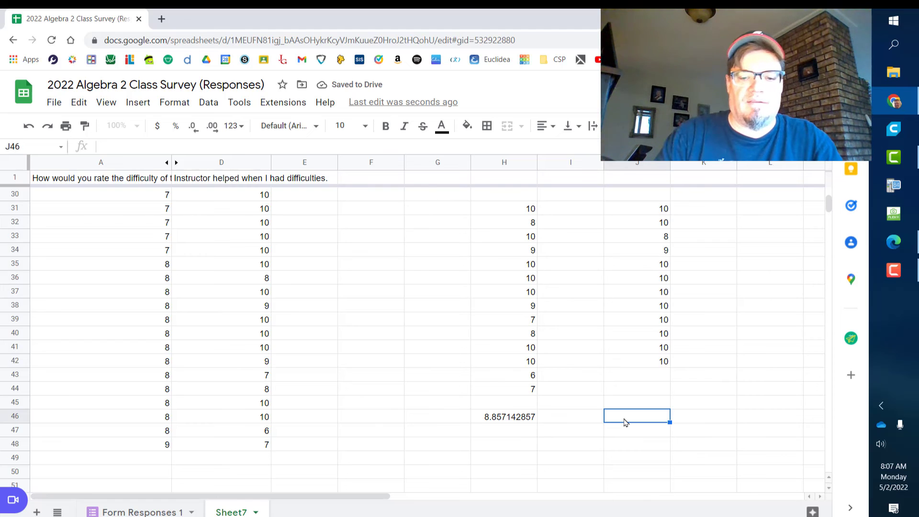
pyautogui.write('=average')
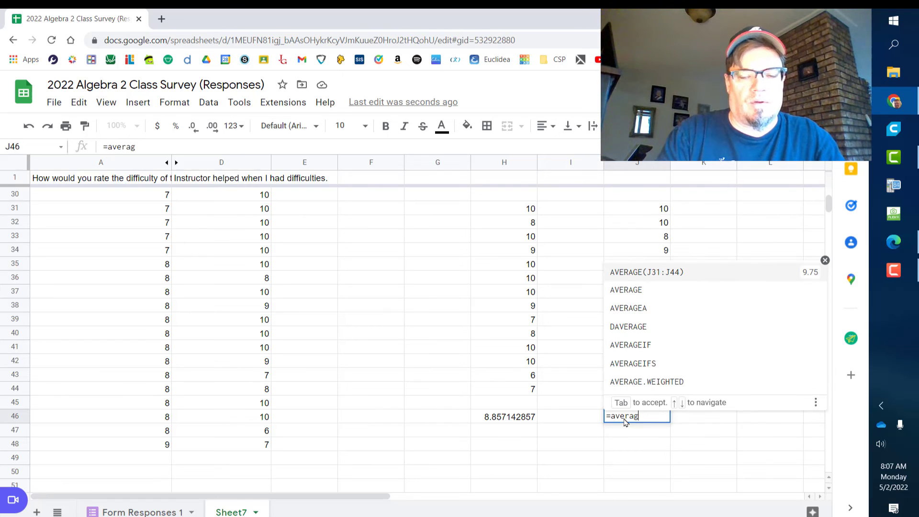
pyautogui.click(647, 277)
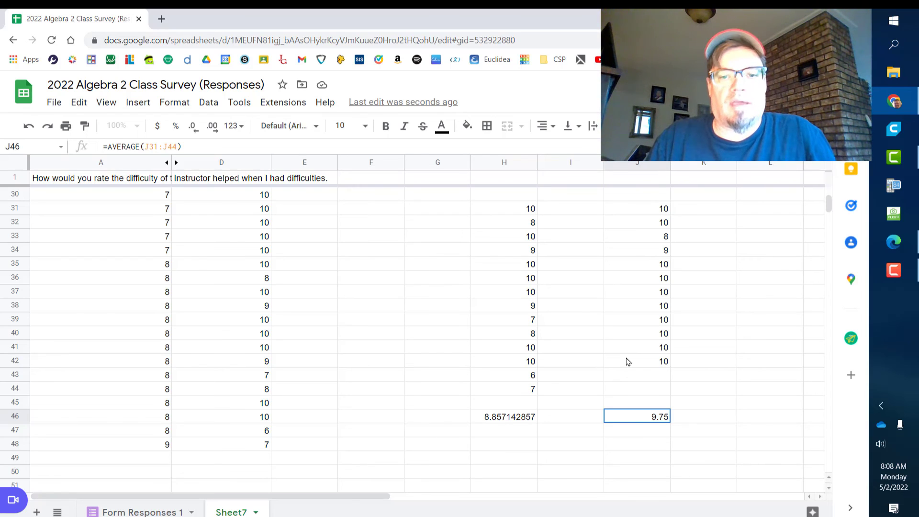
# - Review the copied ratings in H31:H44 against the sorted difficulty and instructor help columns
pyautogui.moveTo(499, 211); pyautogui.dragTo(515, 395)
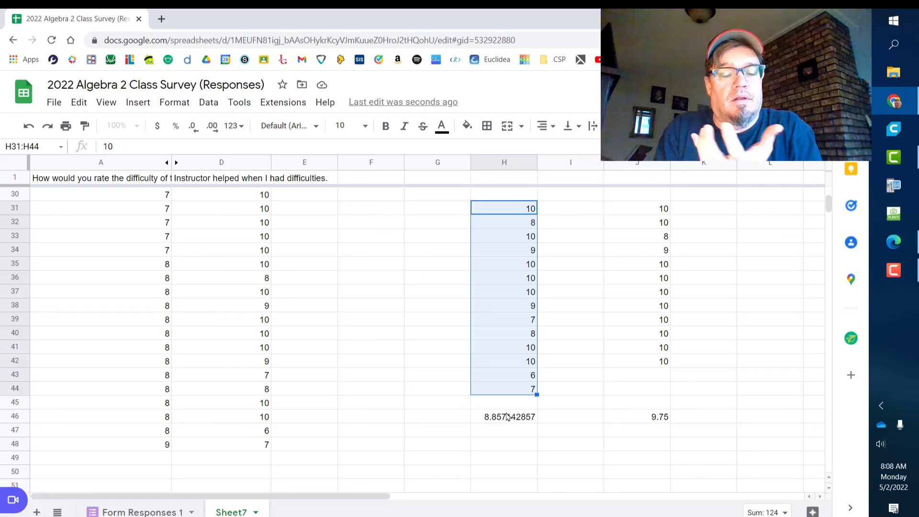
pyautogui.scroll(8, 314, 300)
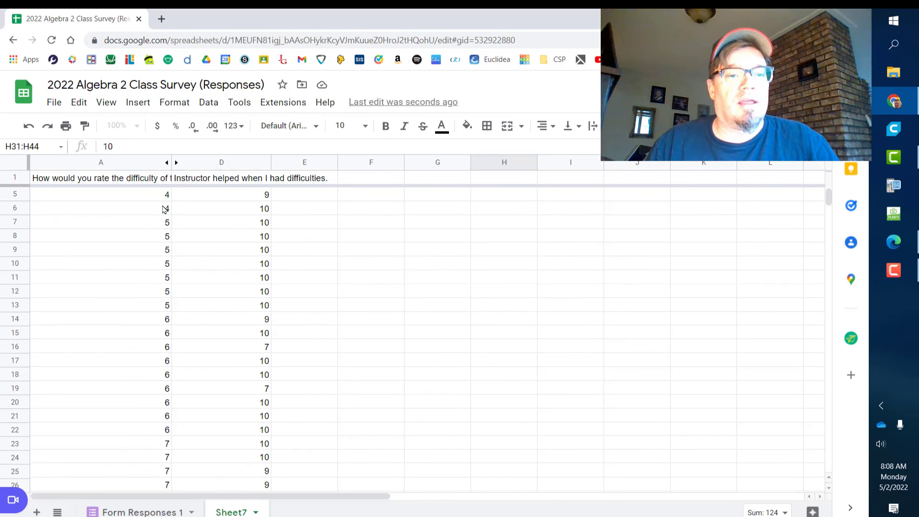
pyautogui.scroll(-8, 165, 211)
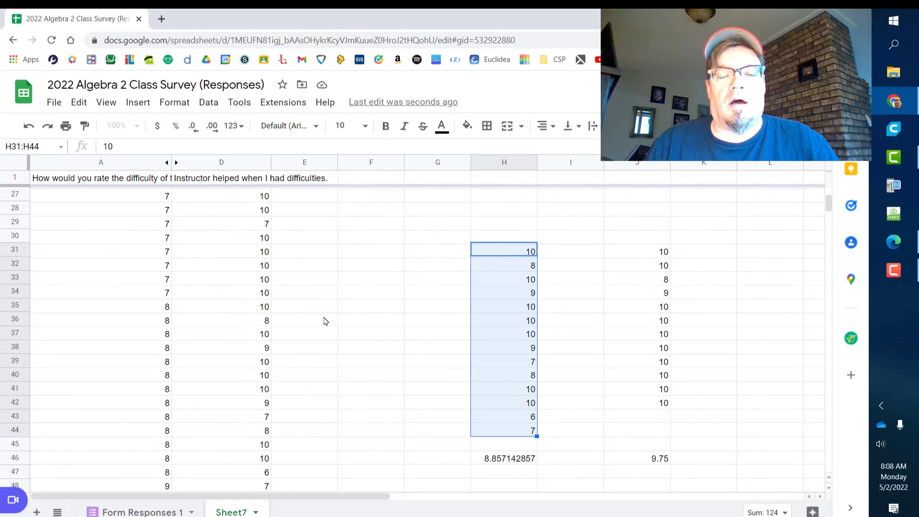
pyautogui.scroll(6, 207, 273)
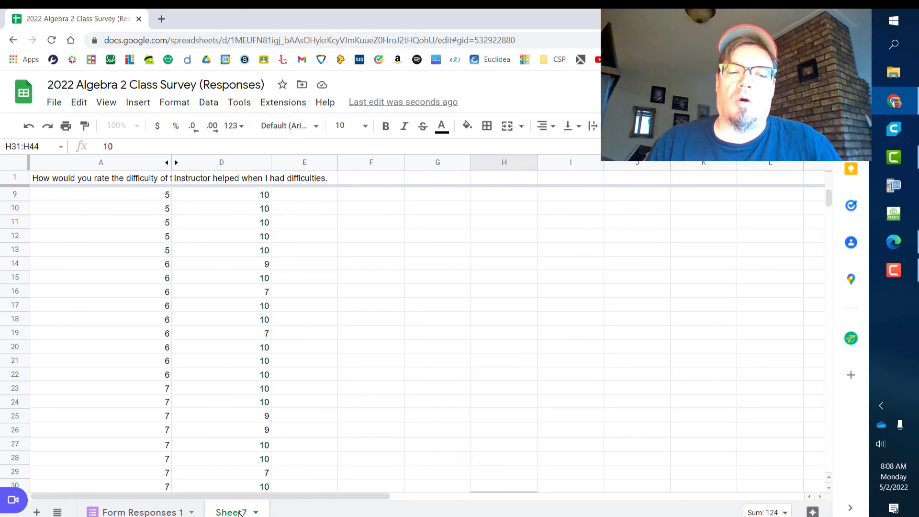
pyautogui.scroll(2, 378, 336)
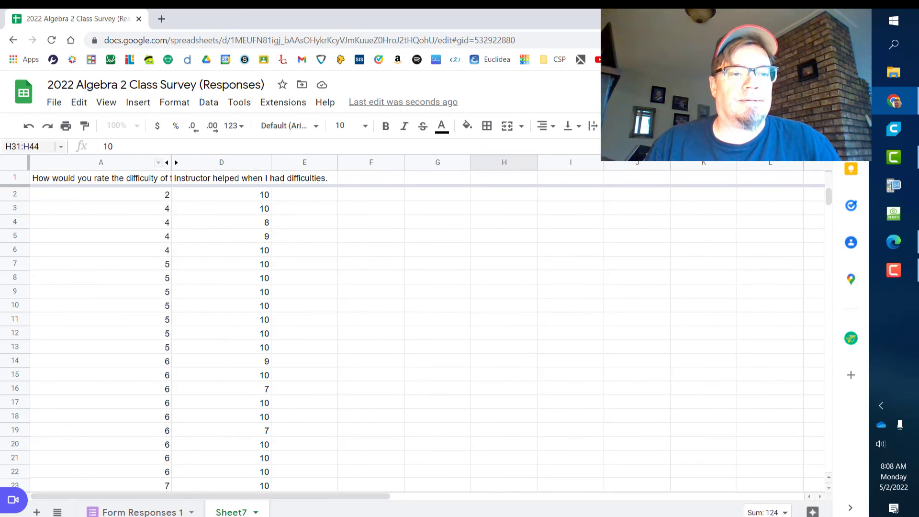